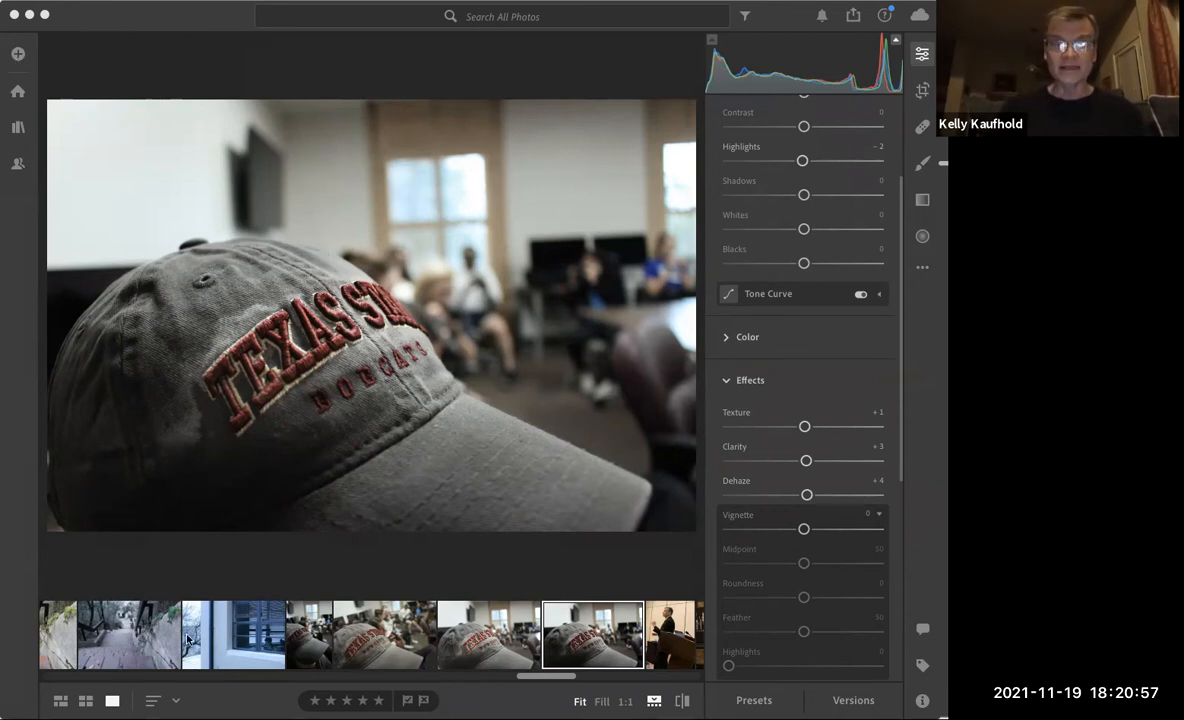
# Set the selected Texas State cap photo's Shadows to +21 and Exposure to -0.02.
pyautogui.hscroll(5, 545, 680)
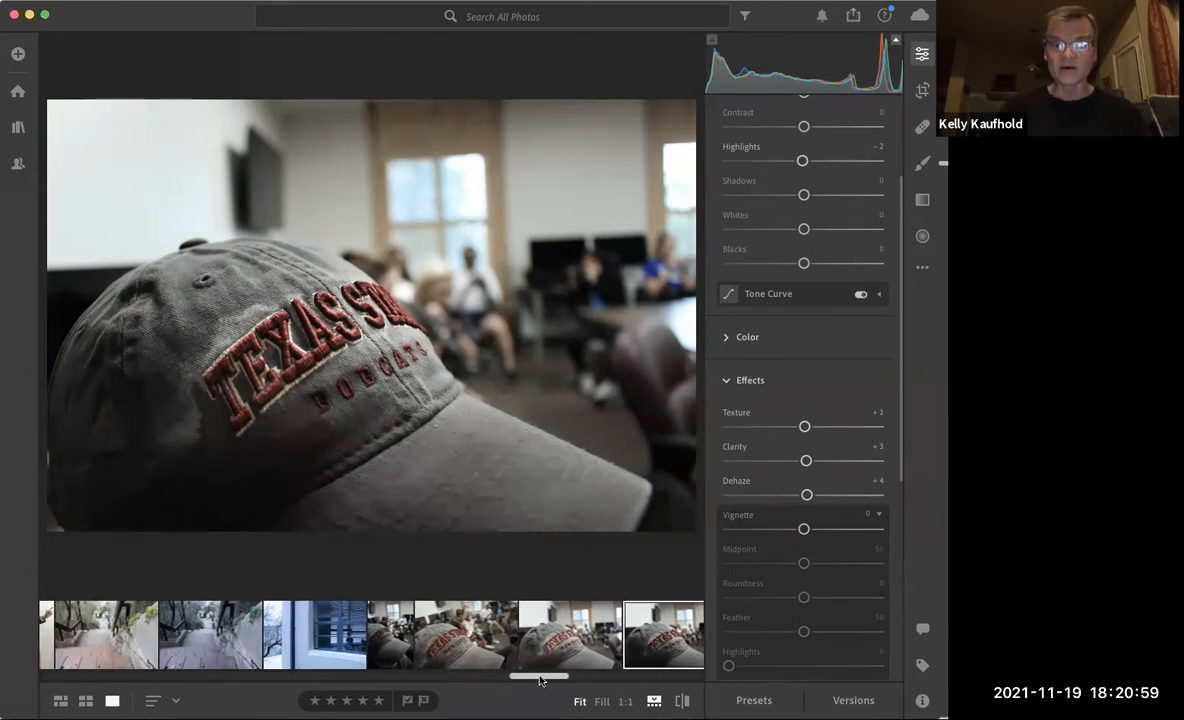
pyautogui.hscroll(-5, 541, 678)
pyautogui.hscroll(5, 541, 678)
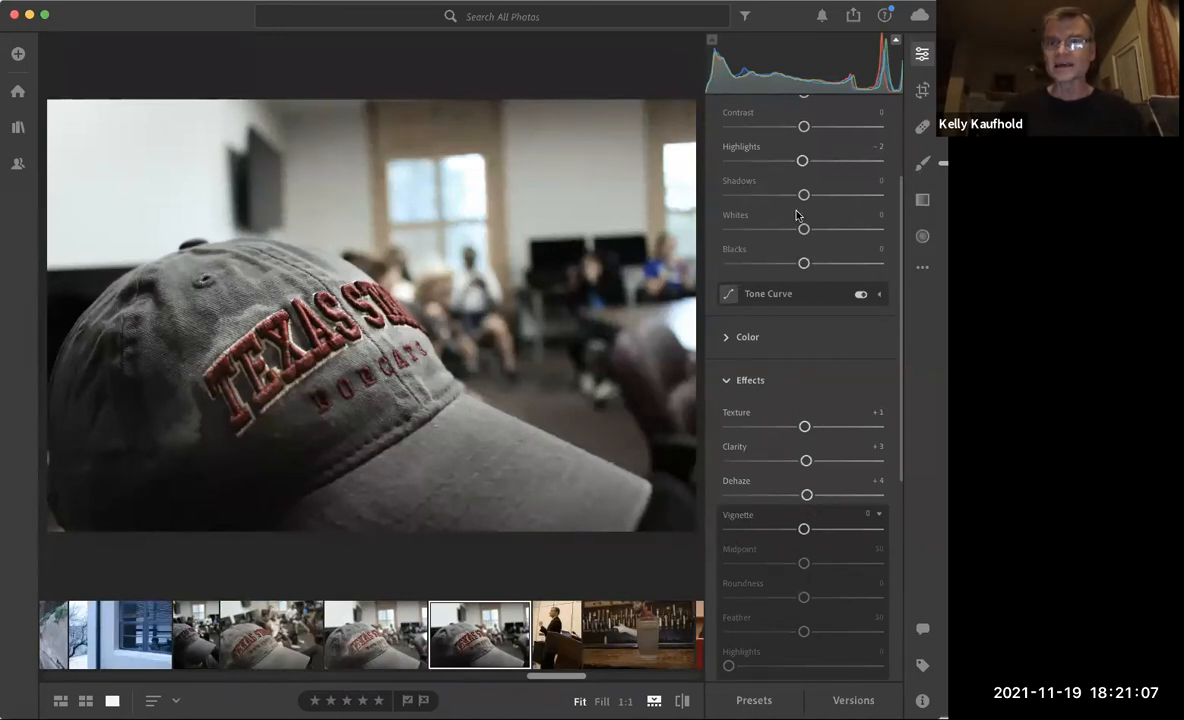
pyautogui.scroll(3, 791, 215)
pyautogui.scroll(2, 791, 215)
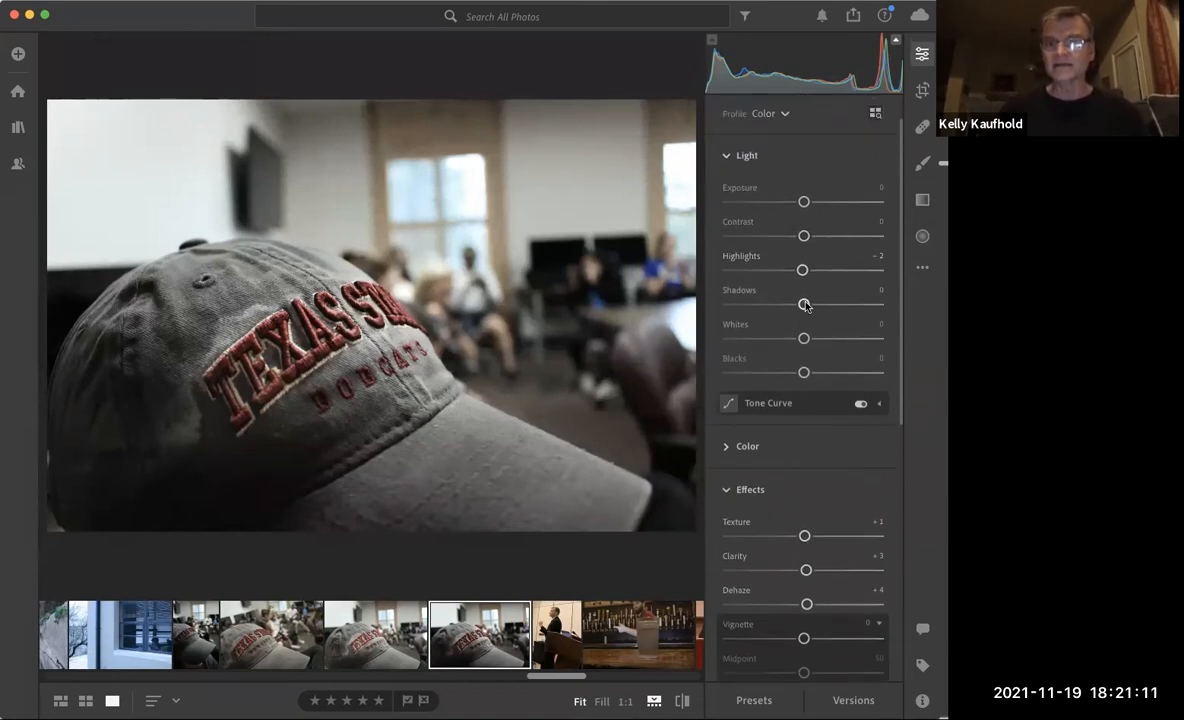
pyautogui.moveTo(805, 305); pyautogui.dragTo(835, 307)
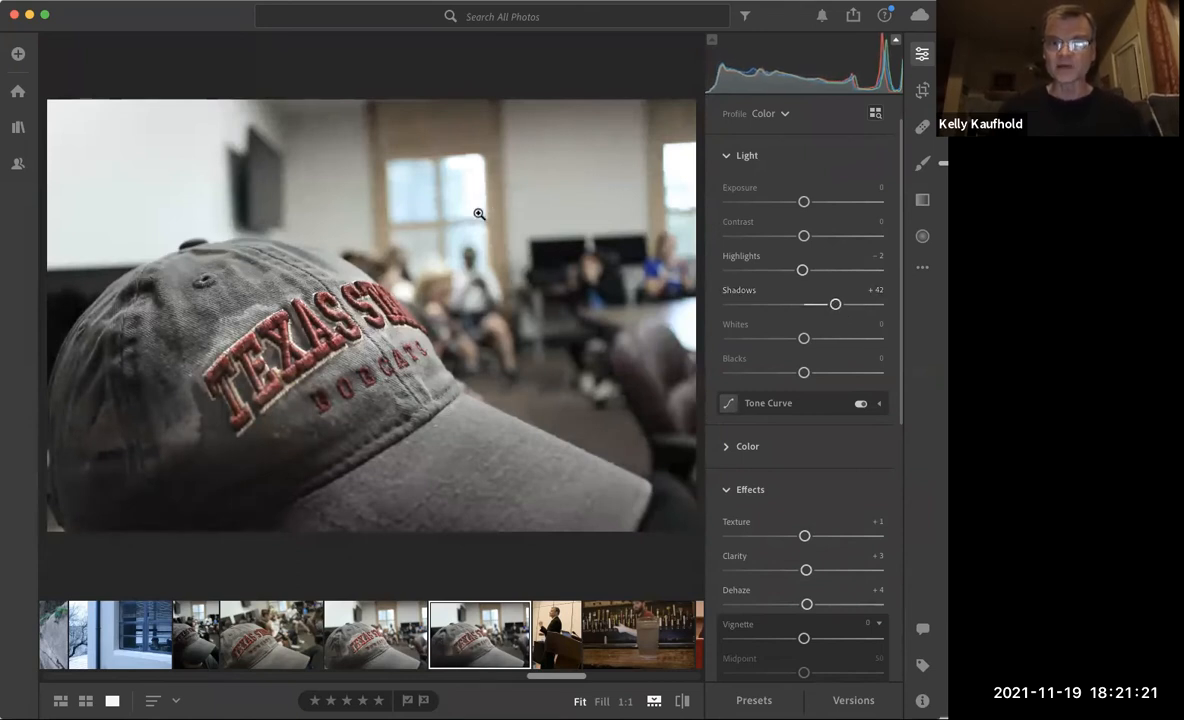
pyautogui.moveTo(836, 306); pyautogui.dragTo(812, 303)
pyautogui.moveTo(804, 205); pyautogui.dragTo(803, 208)
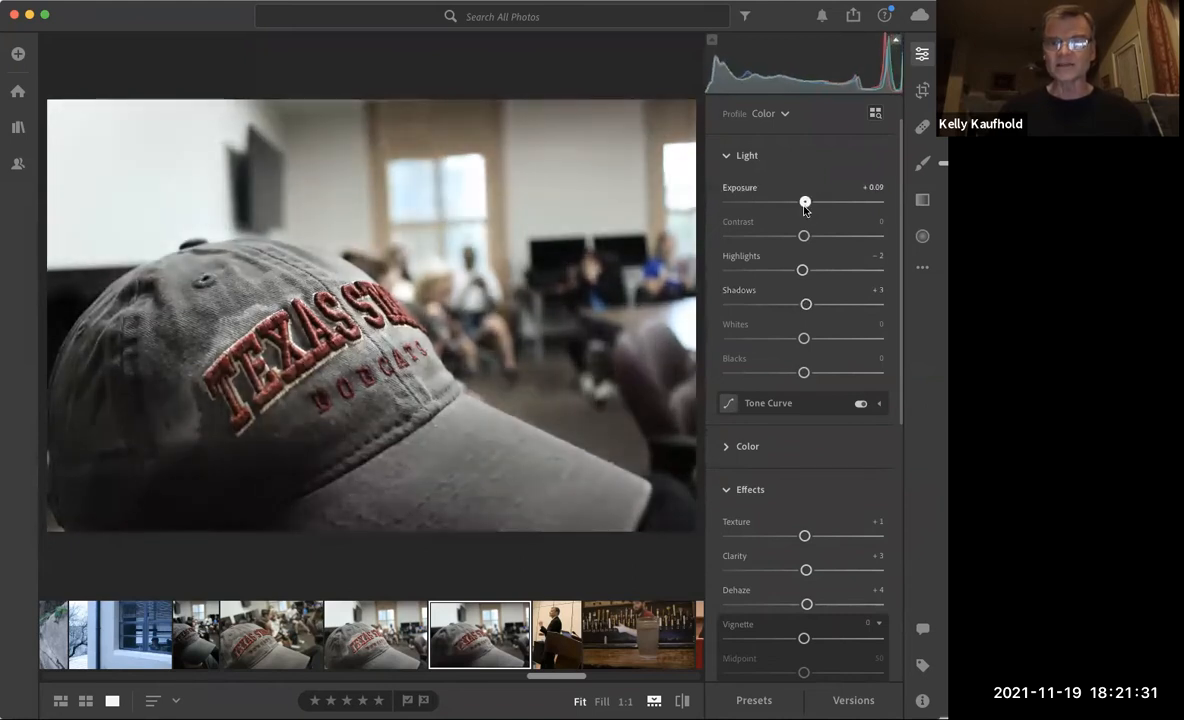
pyautogui.moveTo(806, 304); pyautogui.dragTo(820, 305)
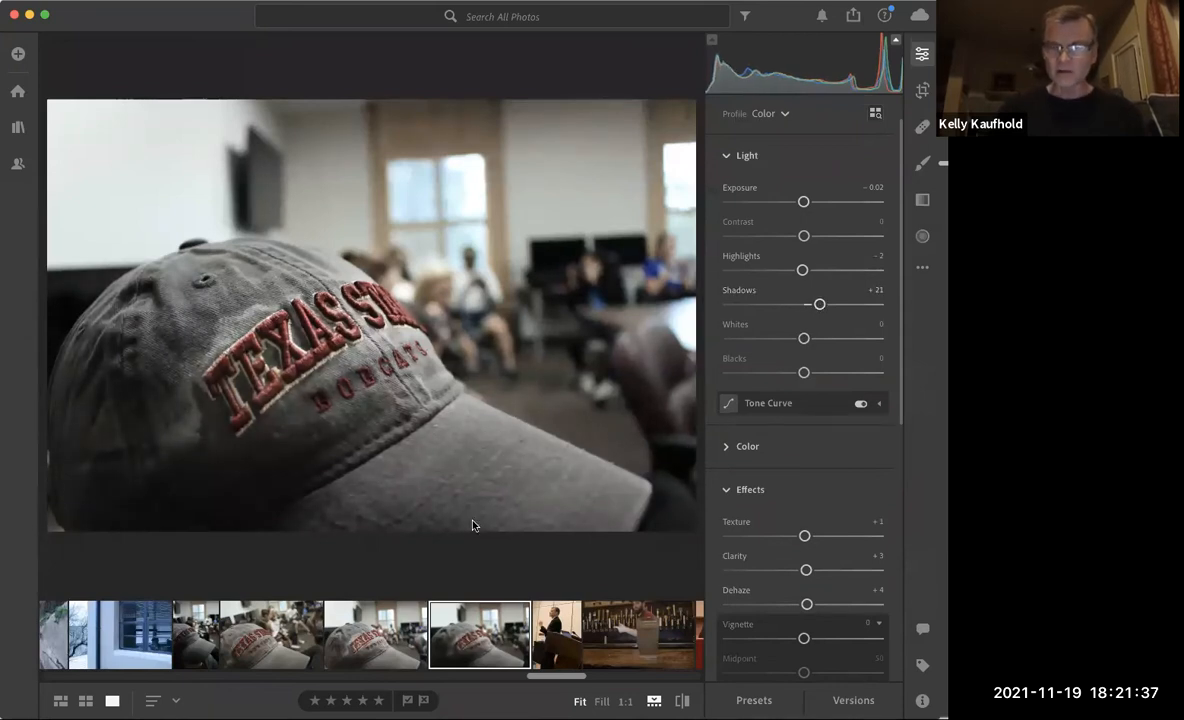
# Open the bluish brick staircase photo for editing and expand its Color adjustments.
pyautogui.hscroll(-5, 300, 625)
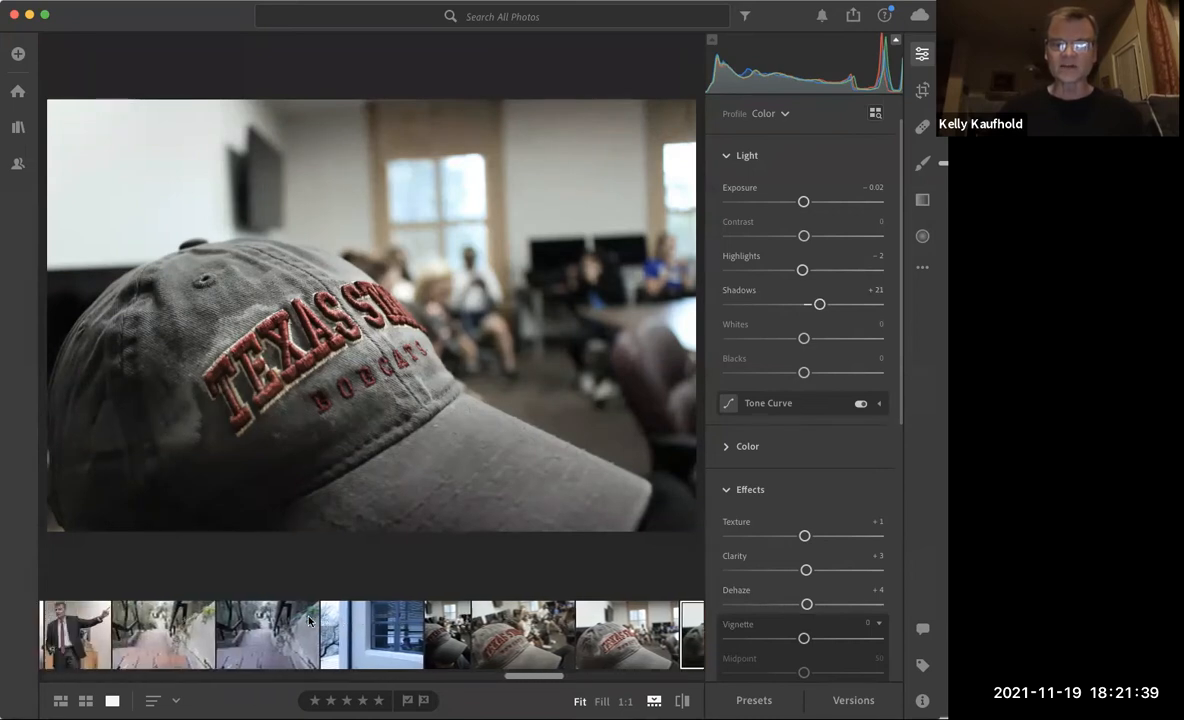
pyautogui.click(288, 628)
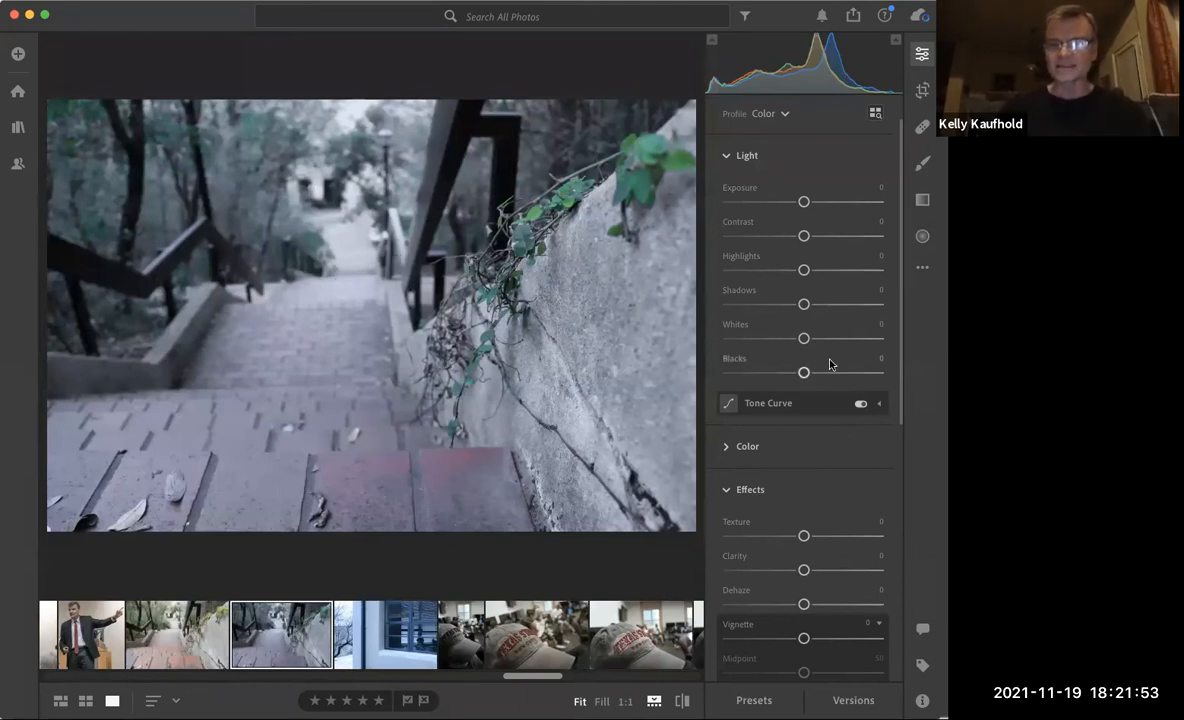
pyautogui.scroll(-3, 829, 364)
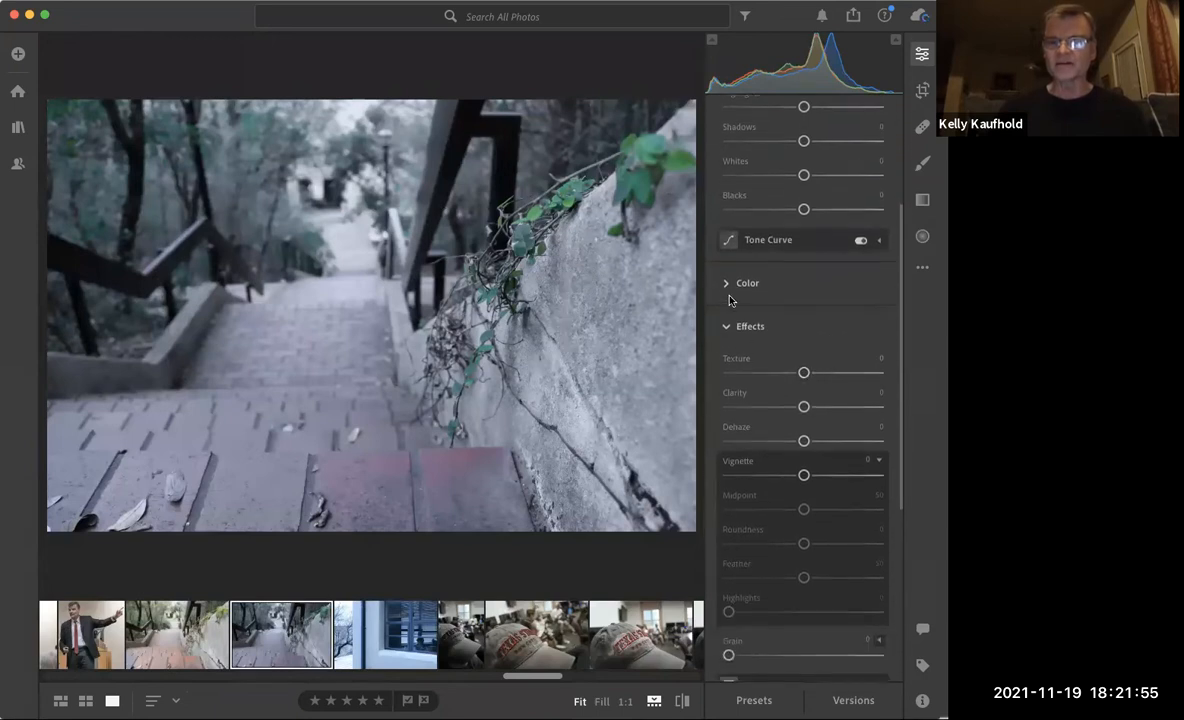
pyautogui.click(726, 286)
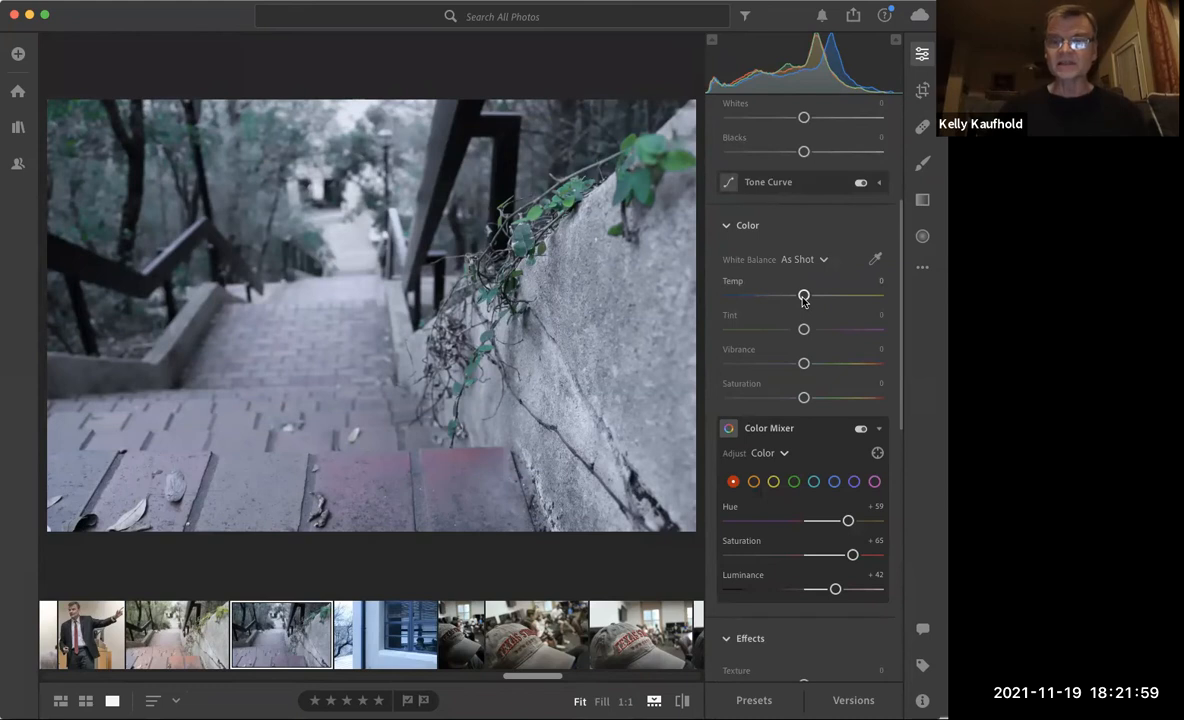
# Adjust the staircase photo's blues in the Color Mixer and set the red Hue to +62 and Saturation to +77.
pyautogui.click(833, 483)
pyautogui.moveTo(813, 522); pyautogui.dragTo(778, 521)
pyautogui.moveTo(804, 590)
pyautogui.mouseDown()
pyautogui.moveTo(788, 589)
pyautogui.moveTo(819, 589)
pyautogui.mouseUp()
pyautogui.moveTo(780, 521)
pyautogui.mouseDown()
pyautogui.moveTo(864, 521)
pyautogui.moveTo(795, 521)
pyautogui.mouseUp()
pyautogui.moveTo(819, 588); pyautogui.dragTo(855, 521)
pyautogui.click(733, 481)
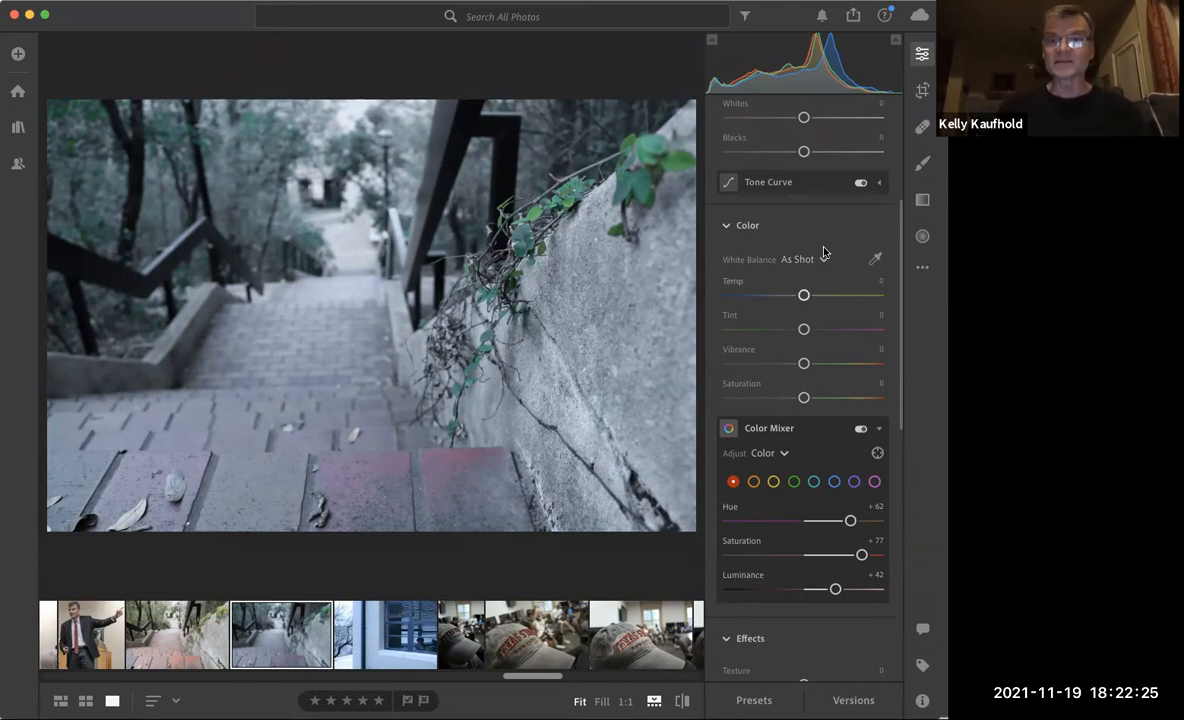
# Set the staircase photo's white balance to Auto.
pyautogui.scroll(3, 845, 242)
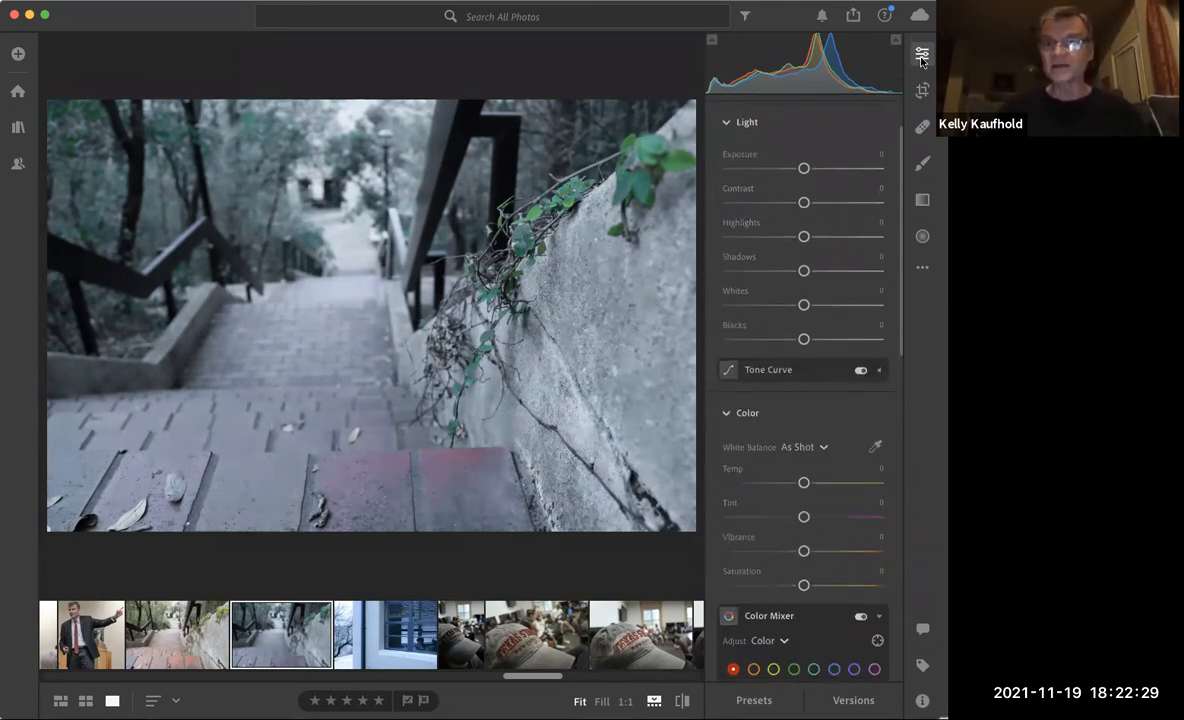
pyautogui.scroll(-2, 823, 390)
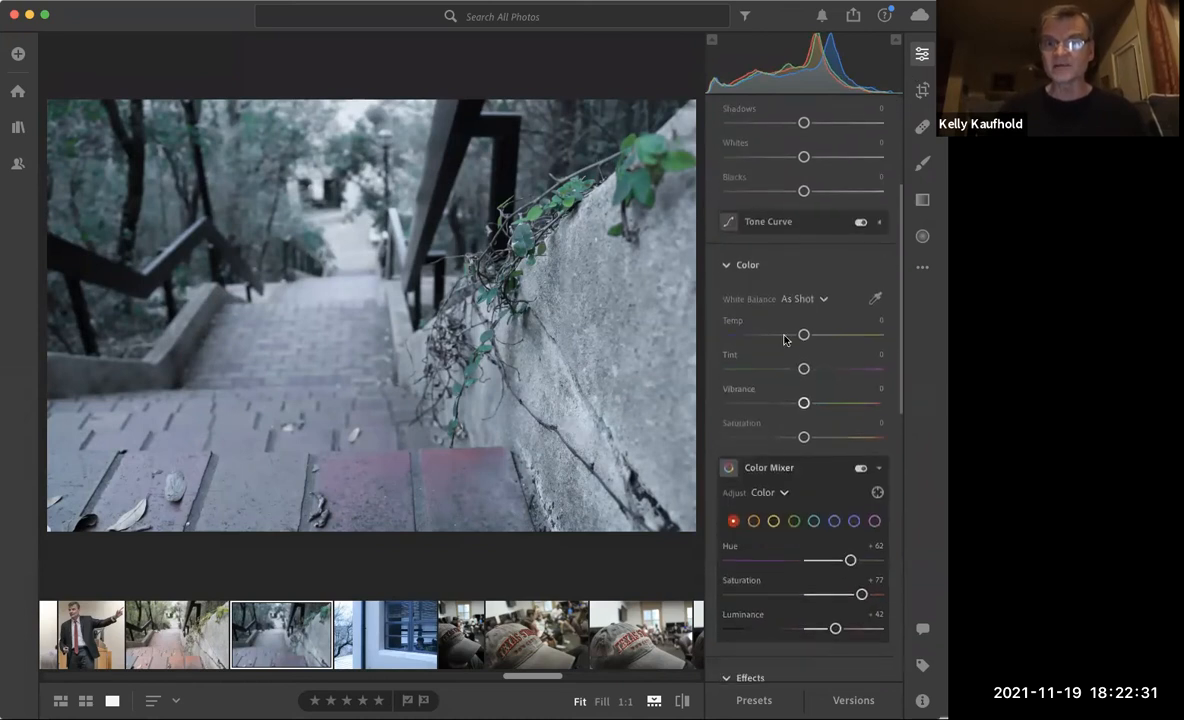
pyautogui.click(726, 265)
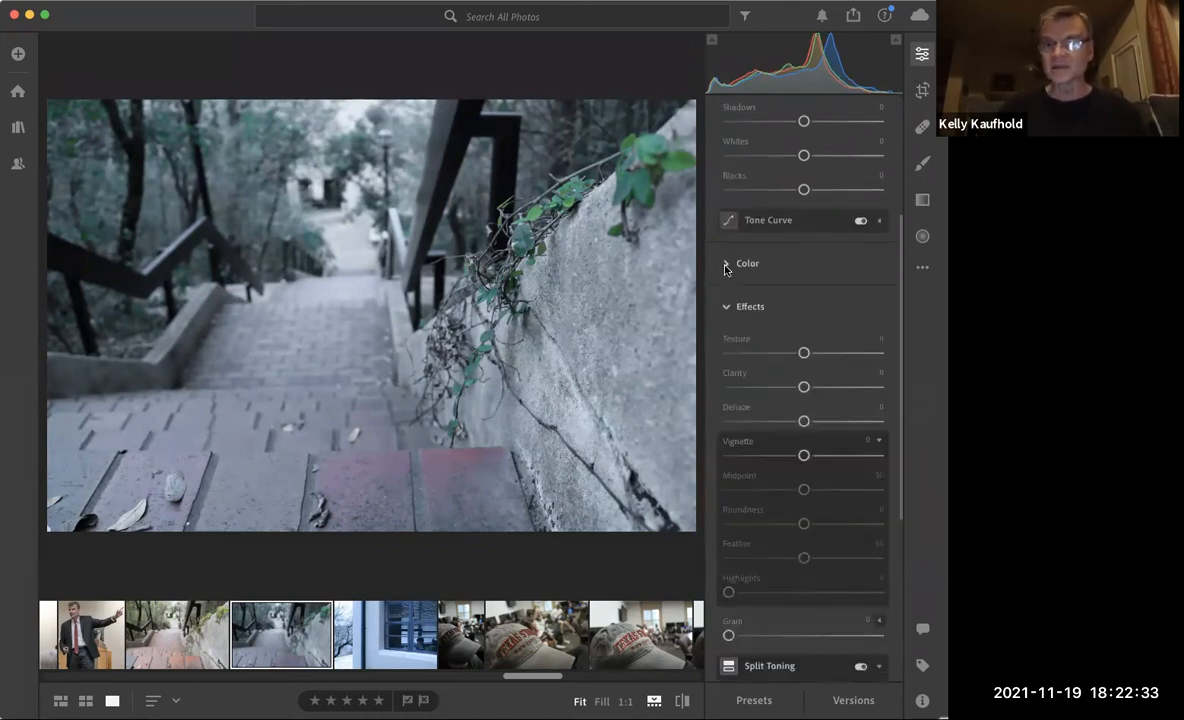
pyautogui.click(726, 265)
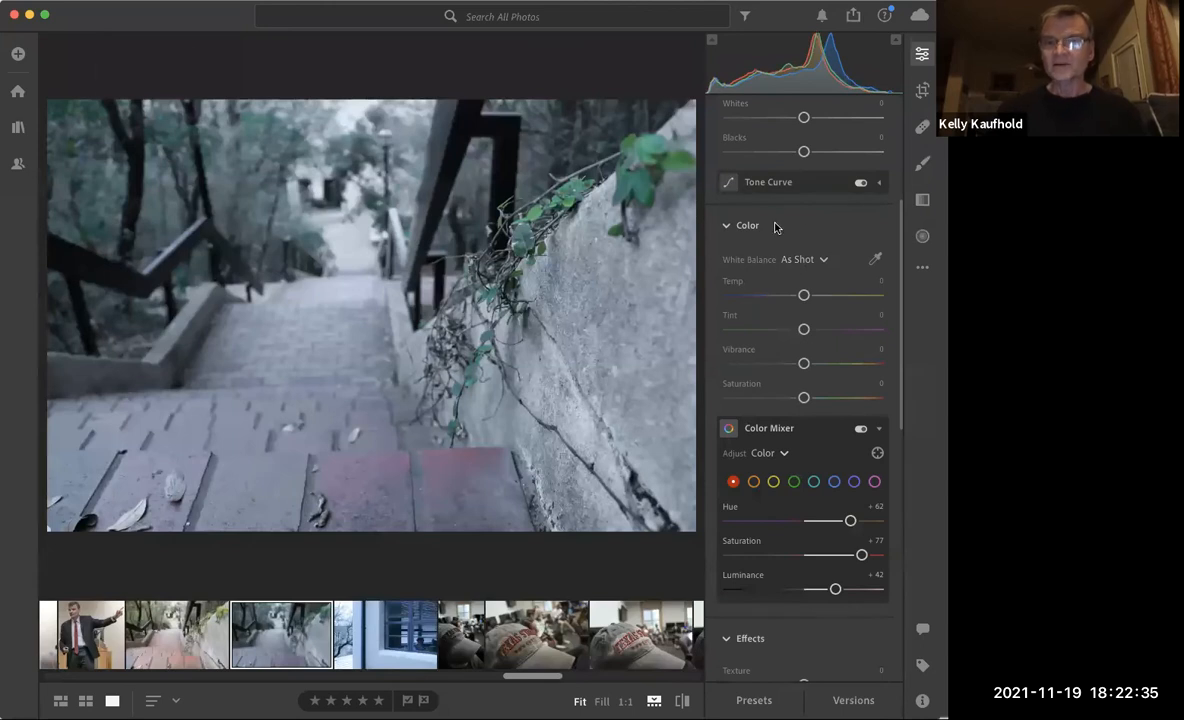
pyautogui.click(825, 261)
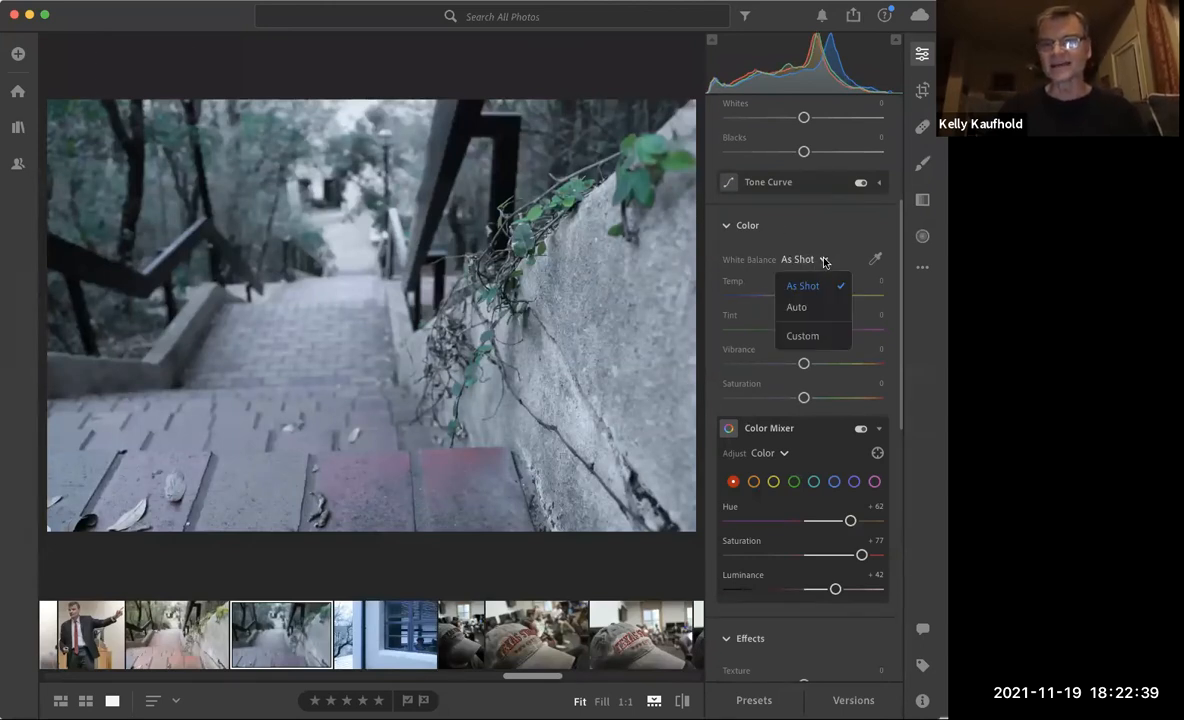
pyautogui.click(800, 309)
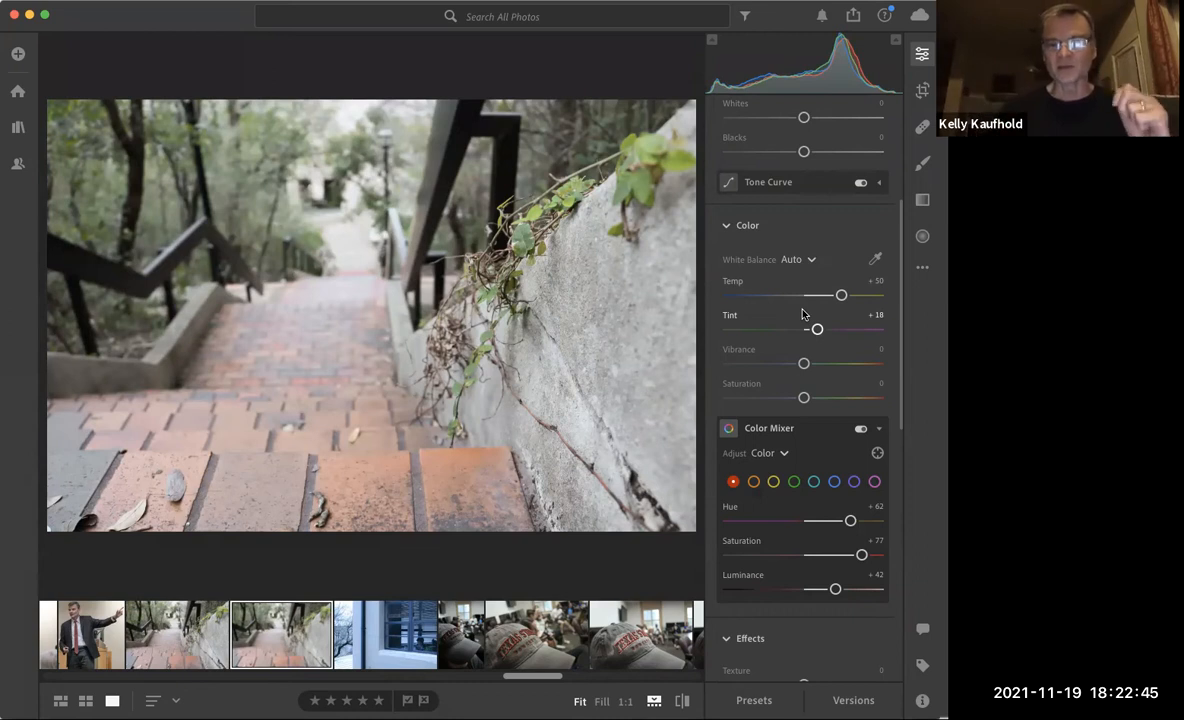
# Compare the color-corrected staircase photo with its original and review the available white balance options.
pyautogui.scroll(-3, 790, 480)
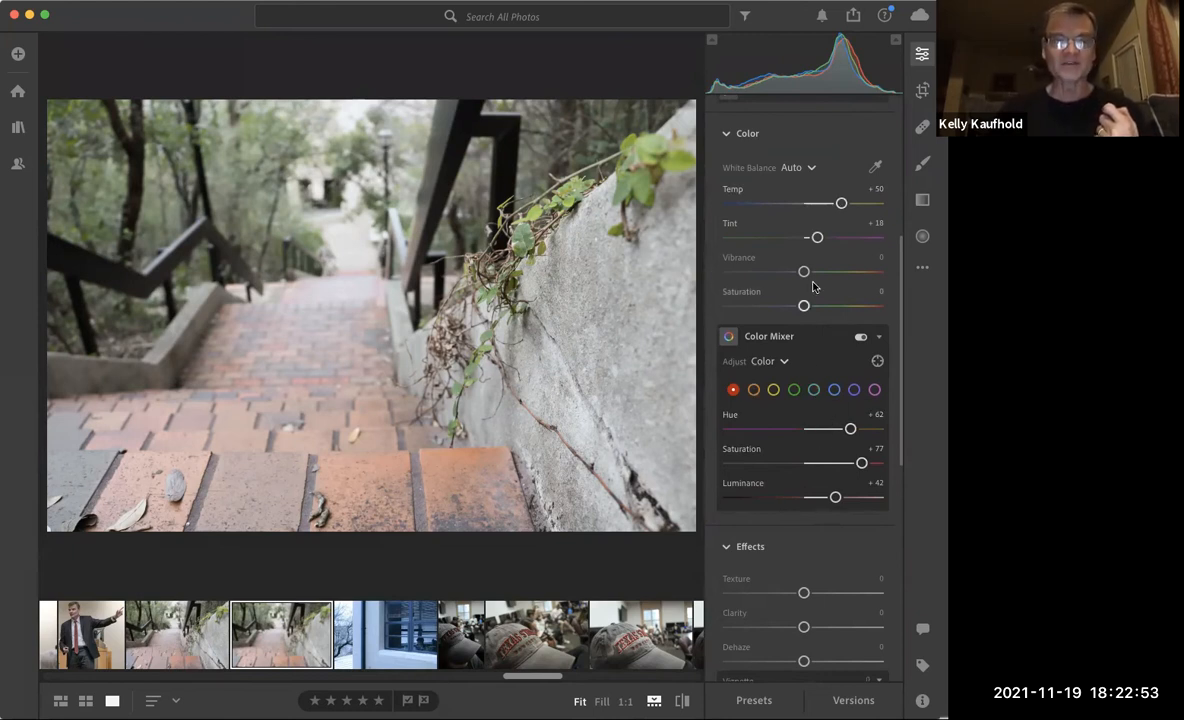
pyautogui.scroll(3, 812, 287)
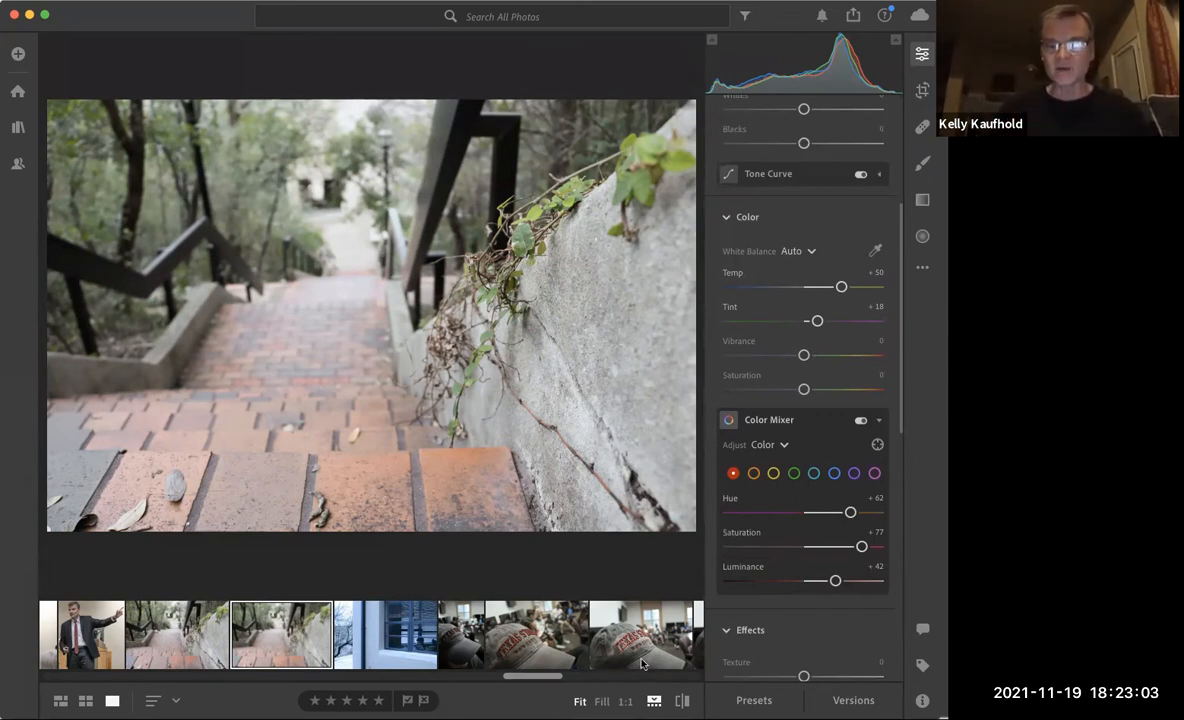
pyautogui.click(682, 703)
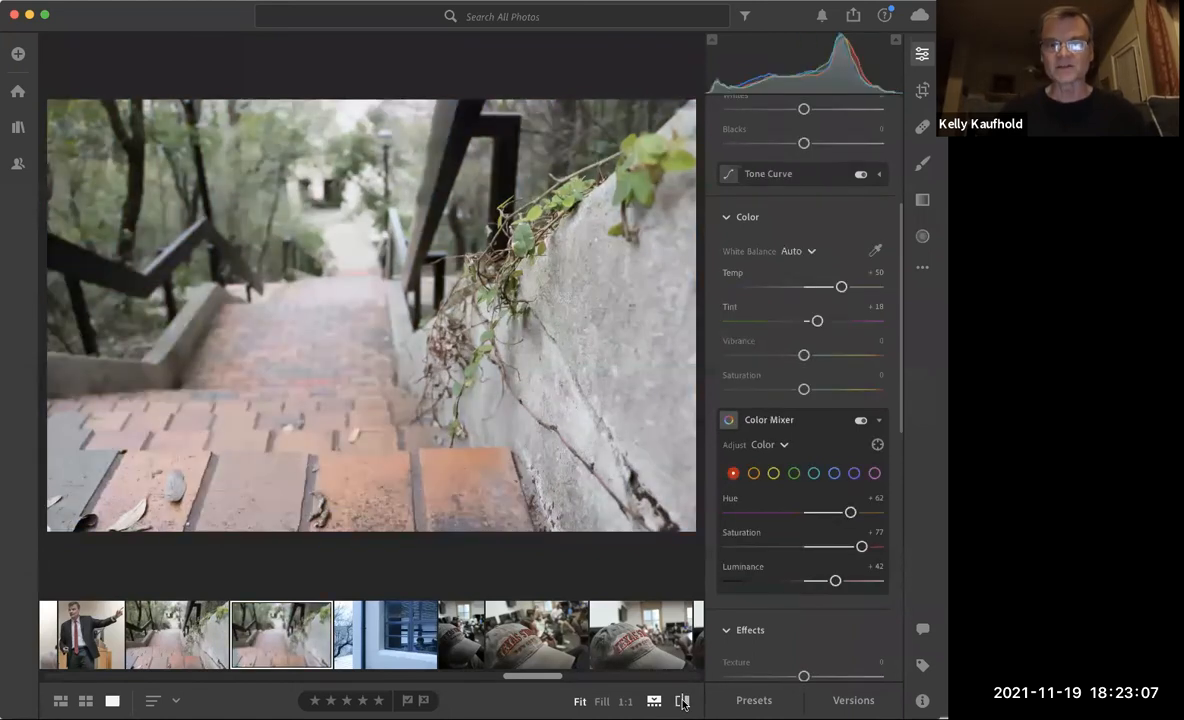
pyautogui.click(682, 703)
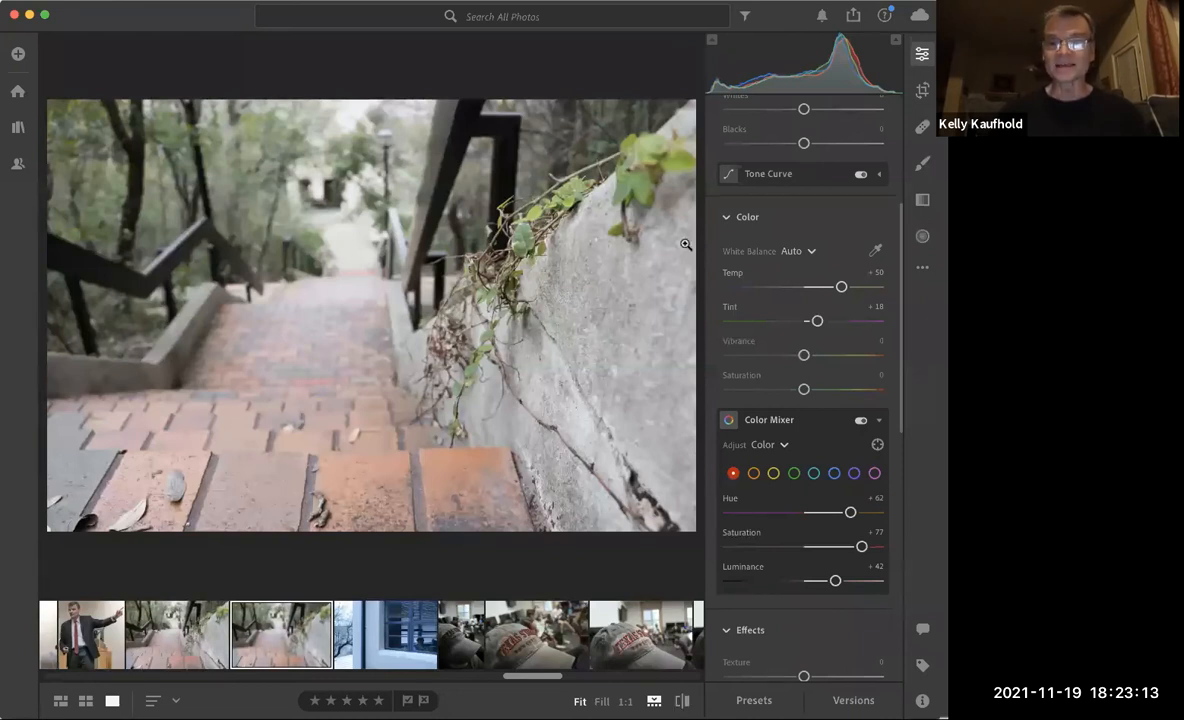
pyautogui.click(811, 252)
pyautogui.click(811, 252)
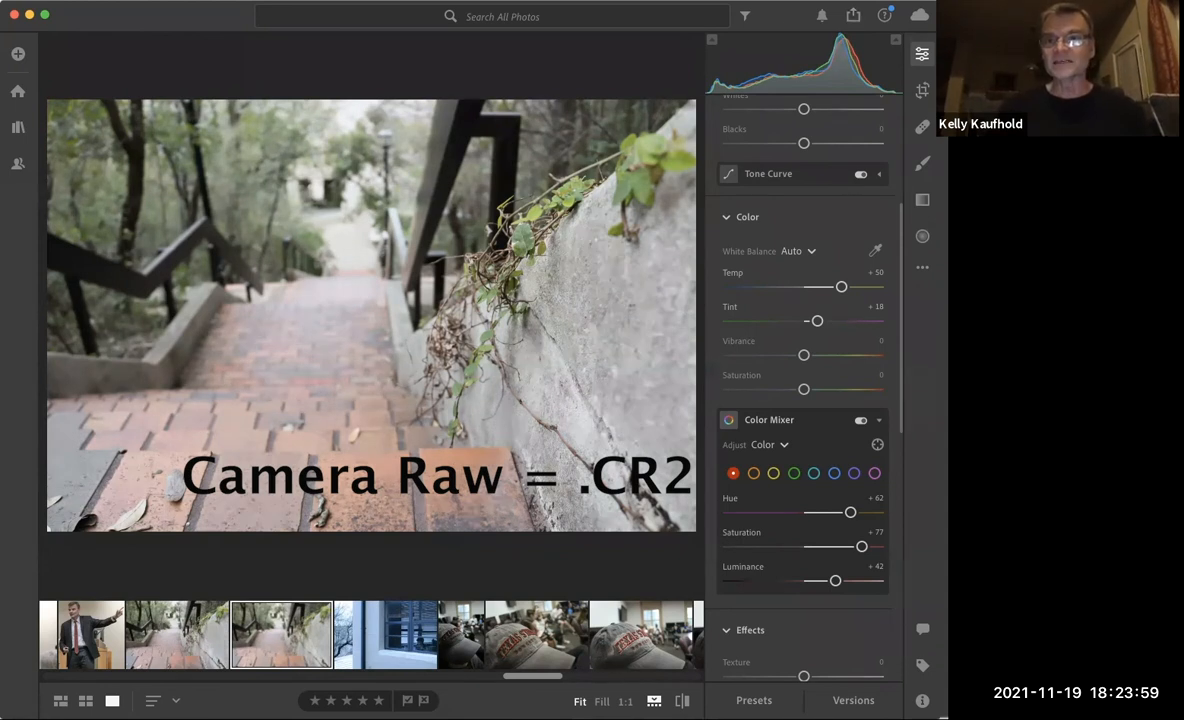
# Export the staircase photo as a small JPG (2048px, 90% quality) to the Downloads folder.
pyautogui.click(852, 24)
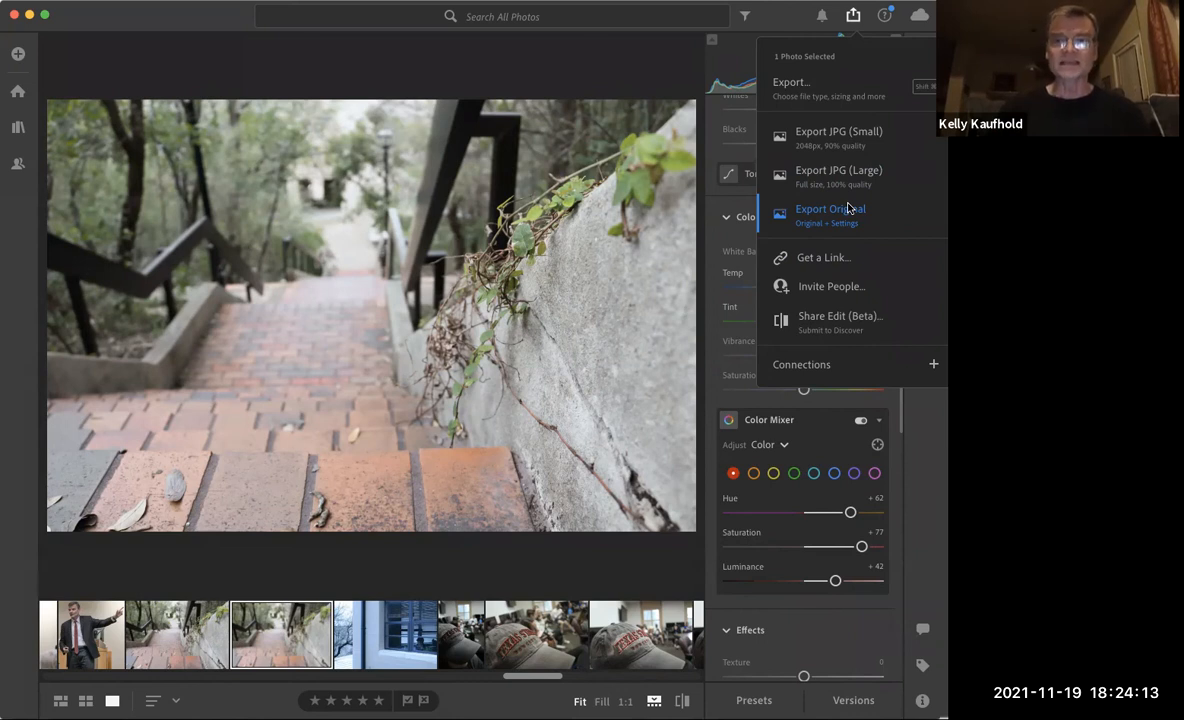
pyautogui.click(828, 139)
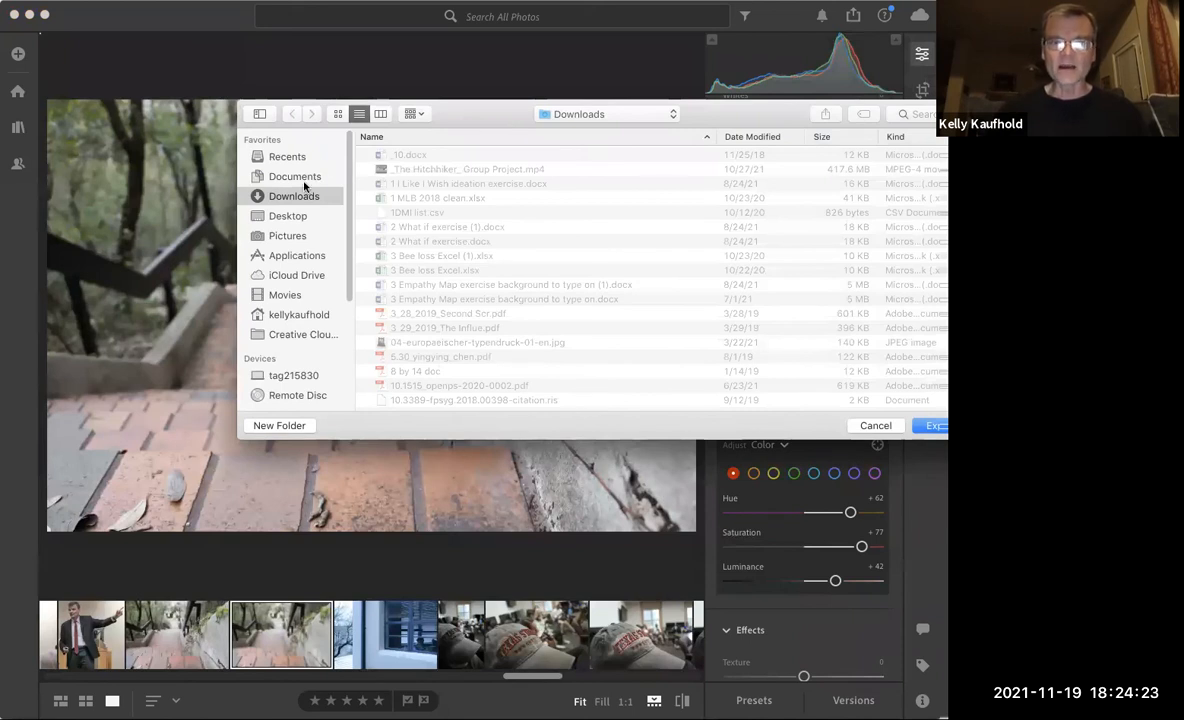
pyautogui.click(927, 426)
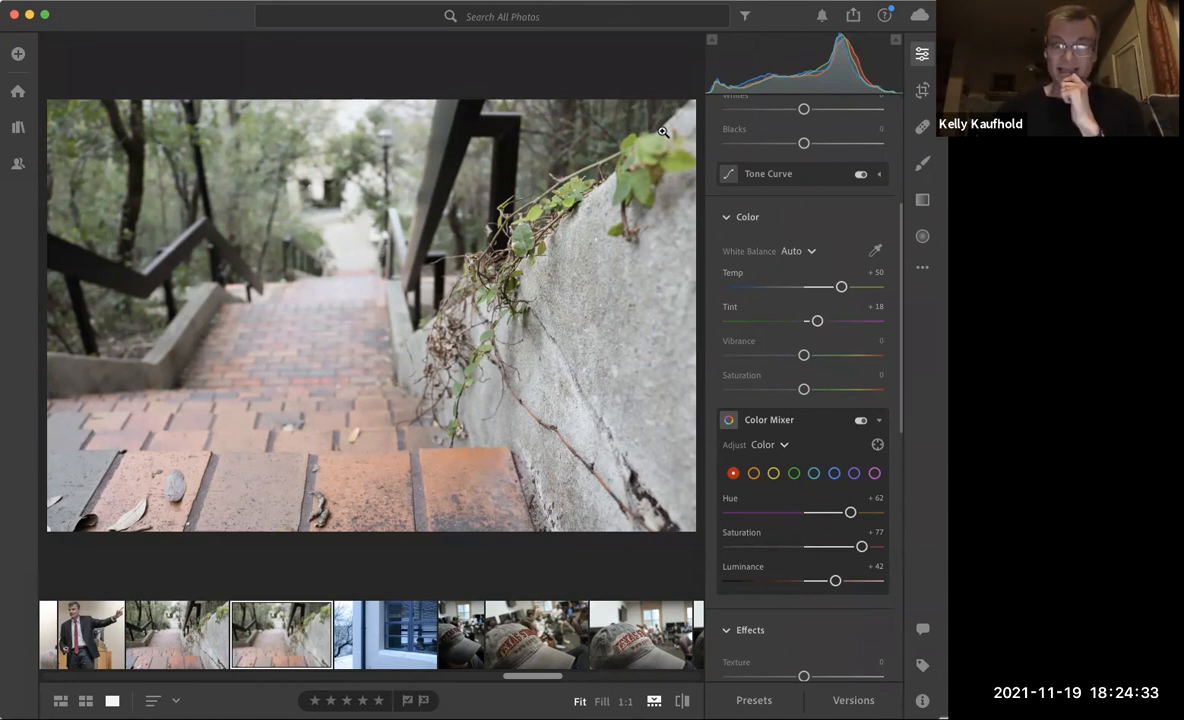
# Compare the brighter Texas State cap photo with its original and export it as a small JPG to Downloads.
pyautogui.click(638, 628)
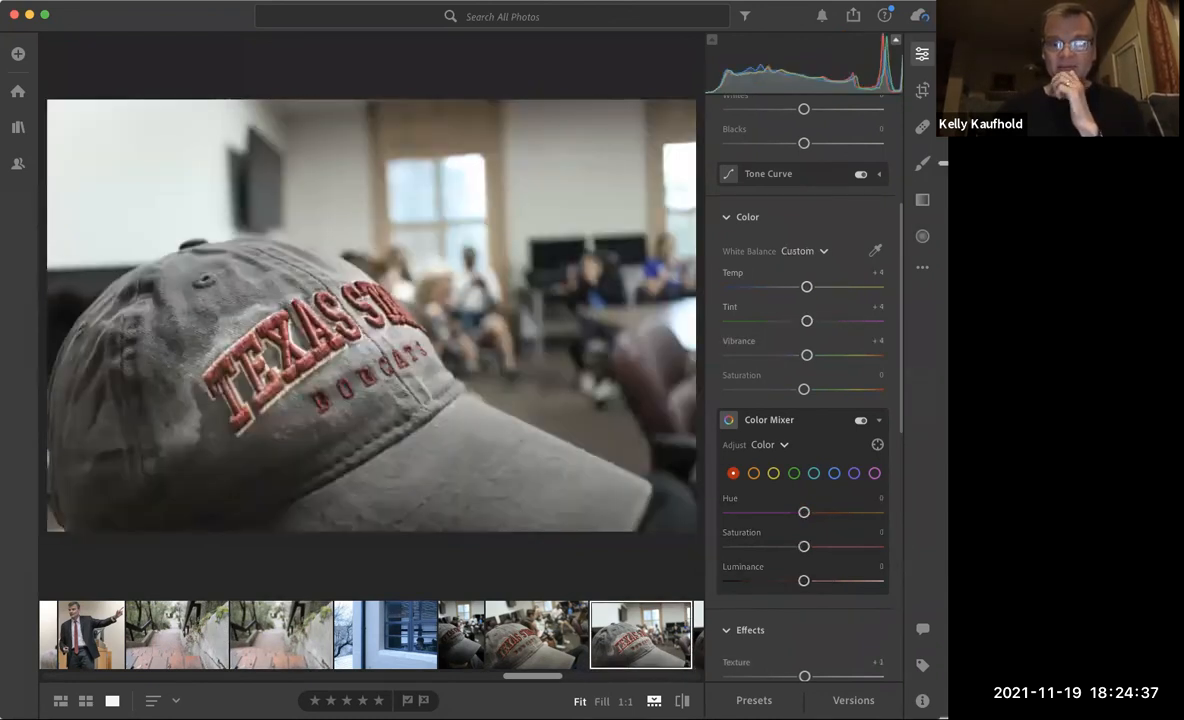
pyautogui.click(682, 703)
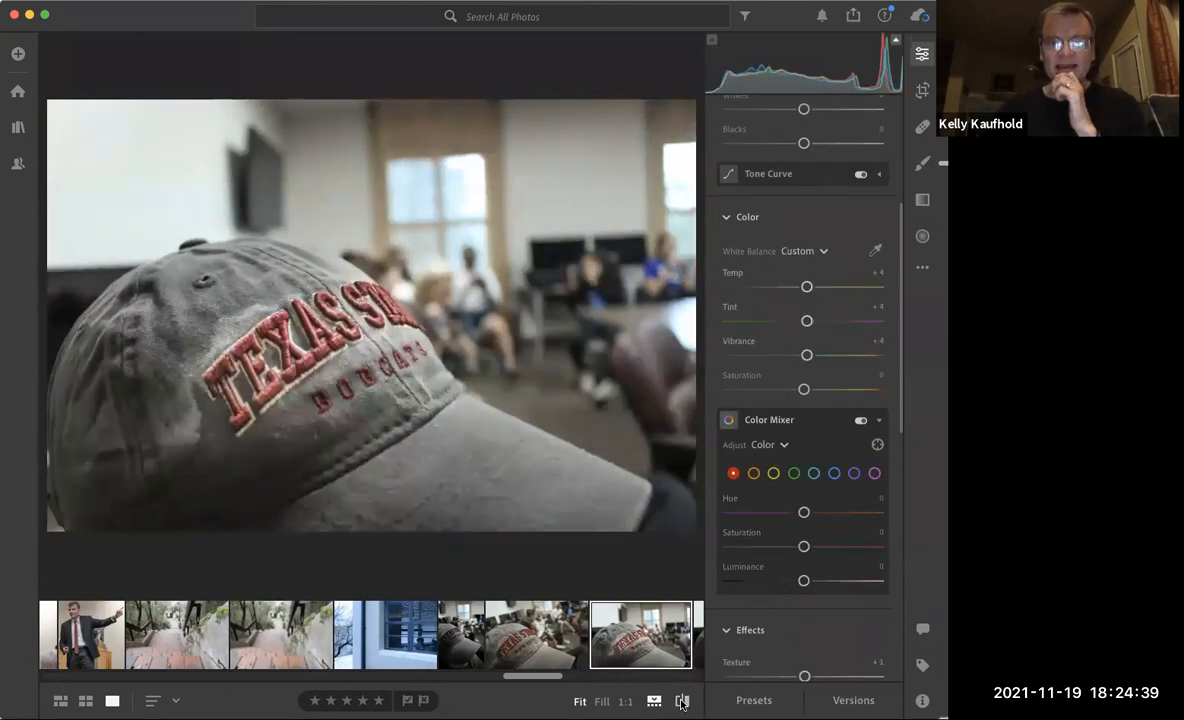
pyautogui.click(855, 16)
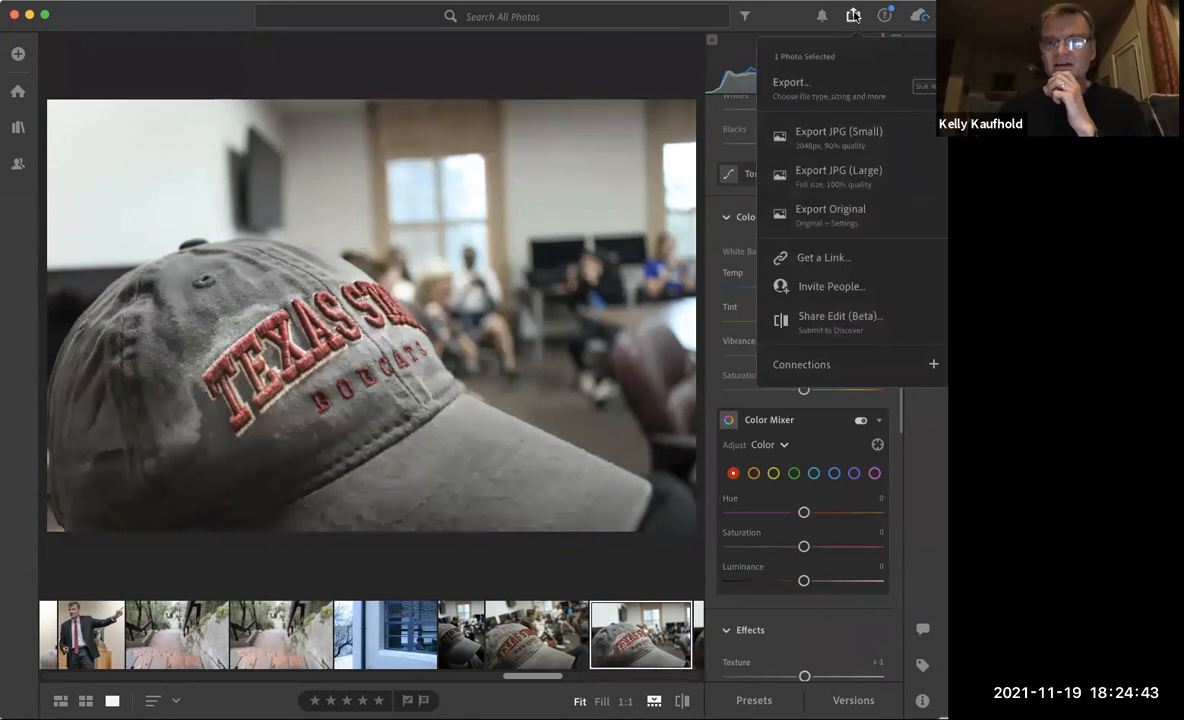
pyautogui.click(838, 134)
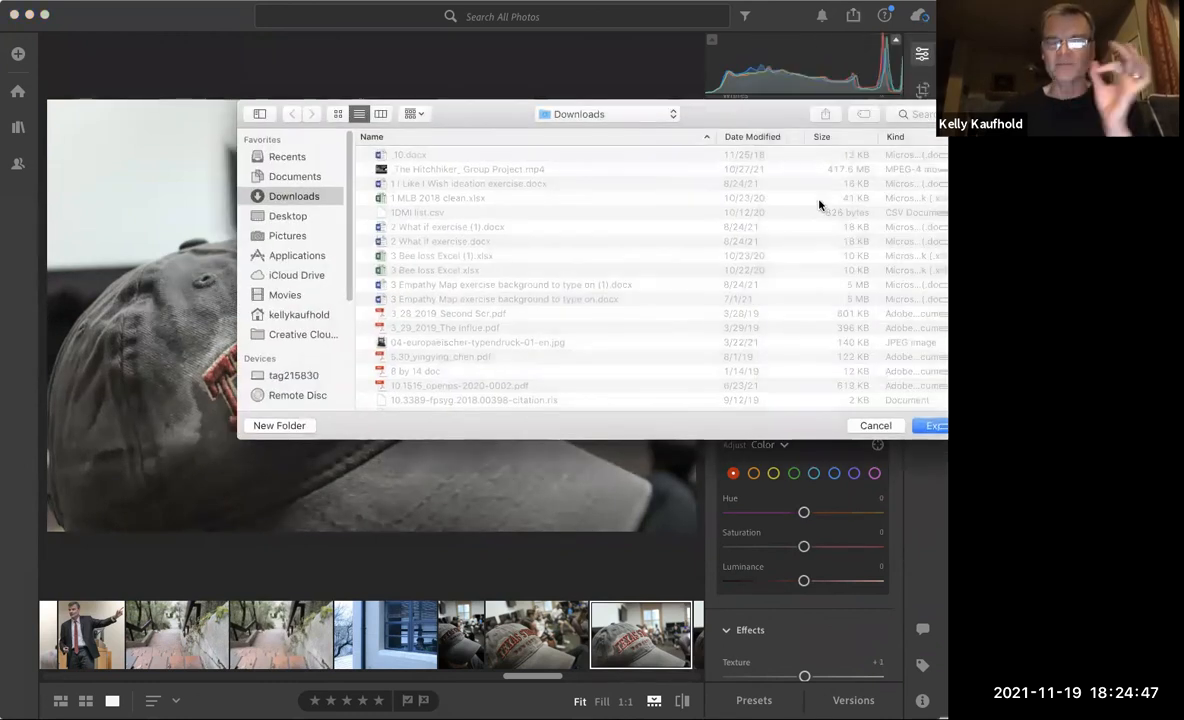
pyautogui.press('Return')
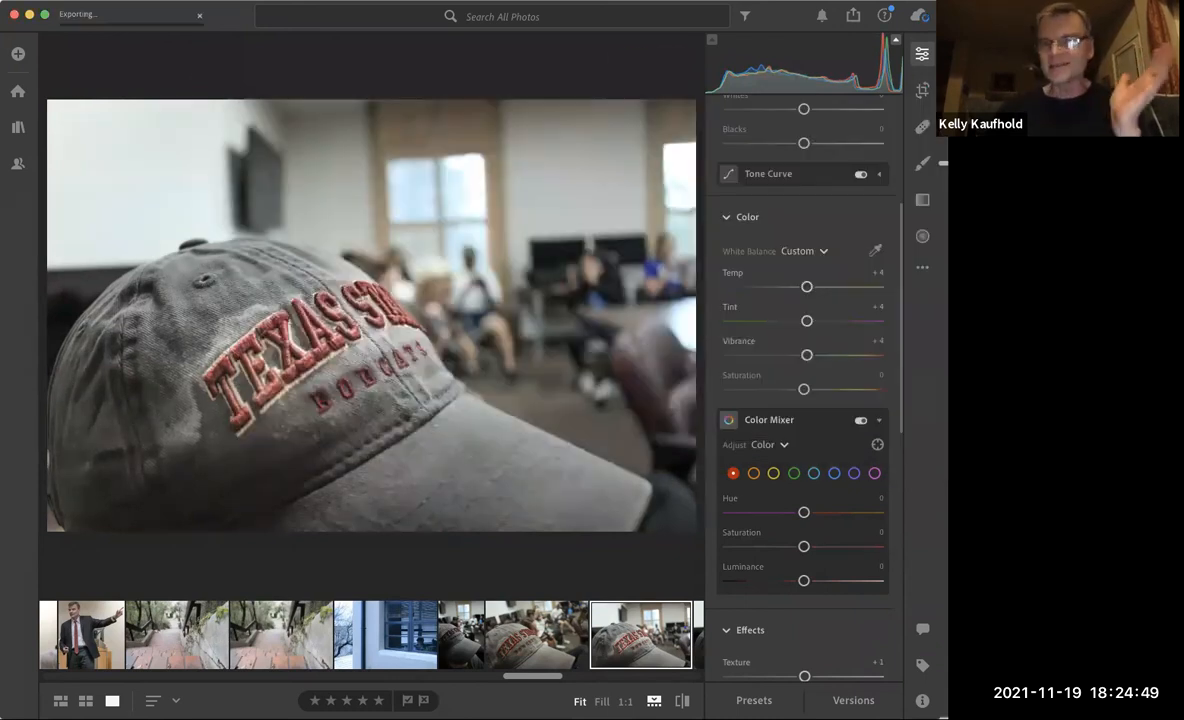